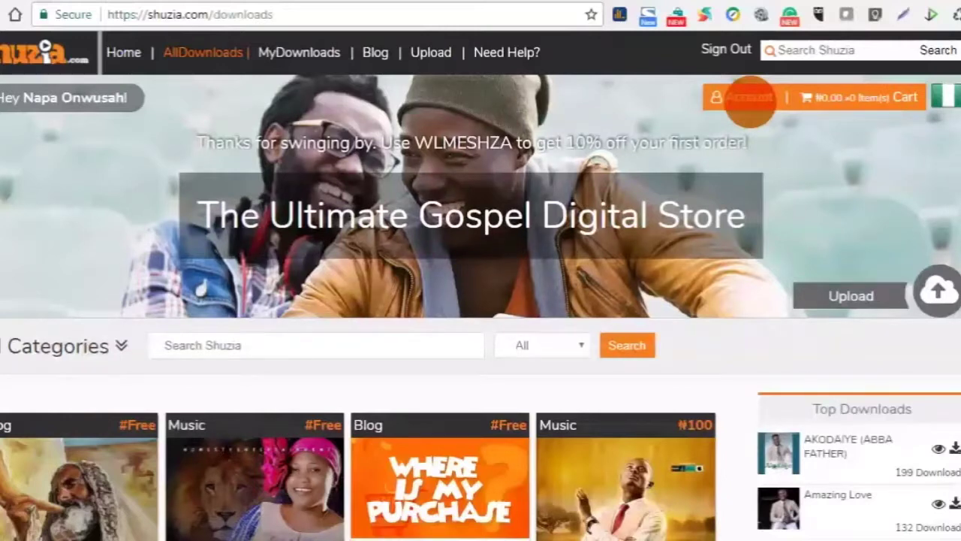
Go from the Account dashboard to myUploads to start a new upload
left_click(749, 99)
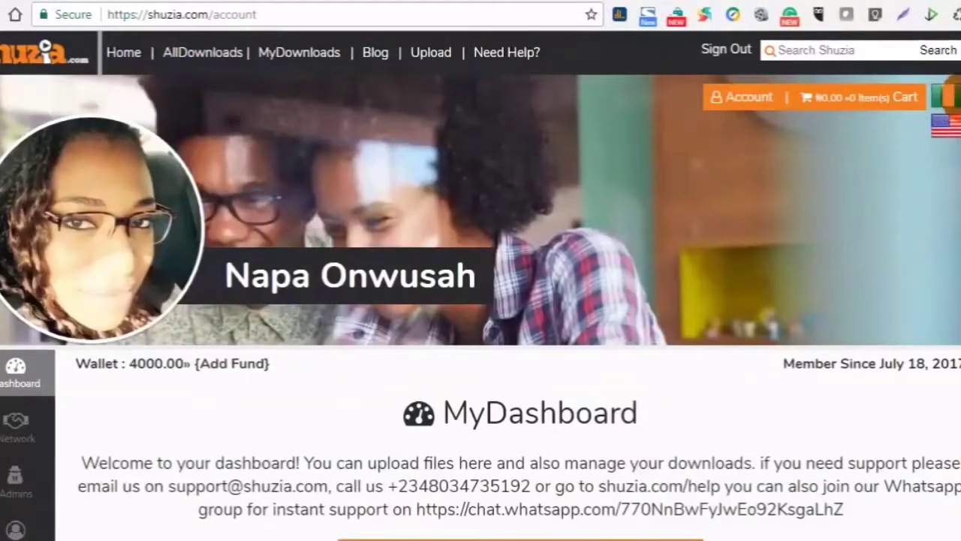
scroll(481, 301, "down", 3)
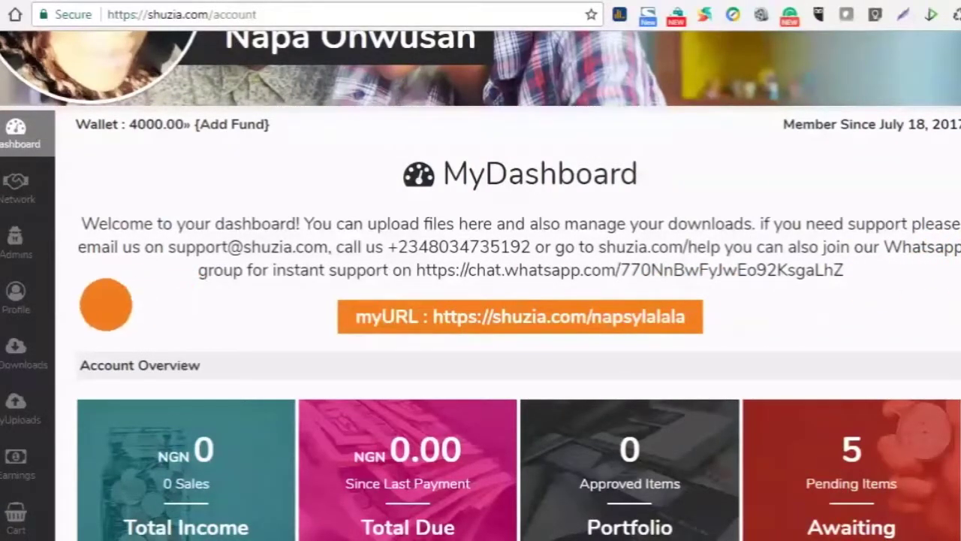
left_click(18, 413)
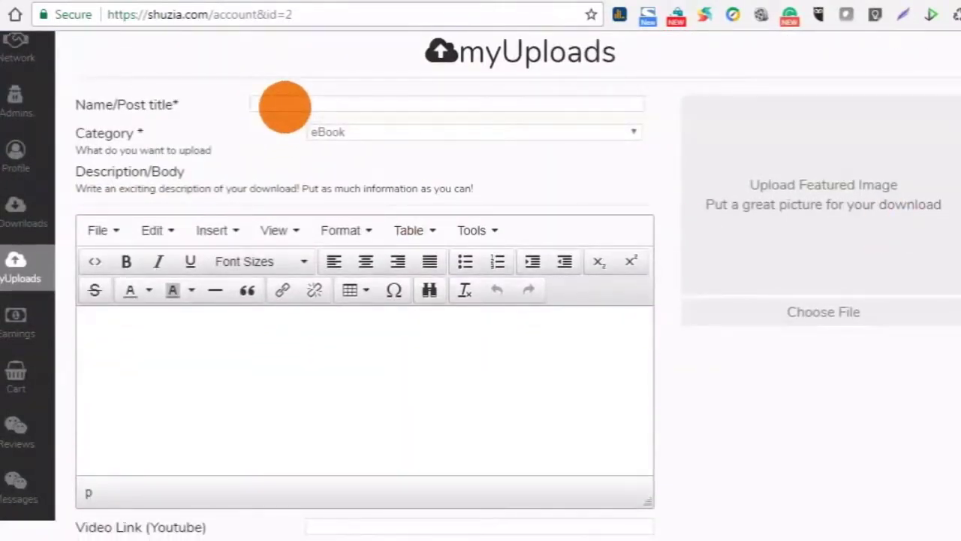
Title the upload 'I Missed It', set its category to Blog, and start choosing a featured image
left_click(284, 106)
type("I Wi")
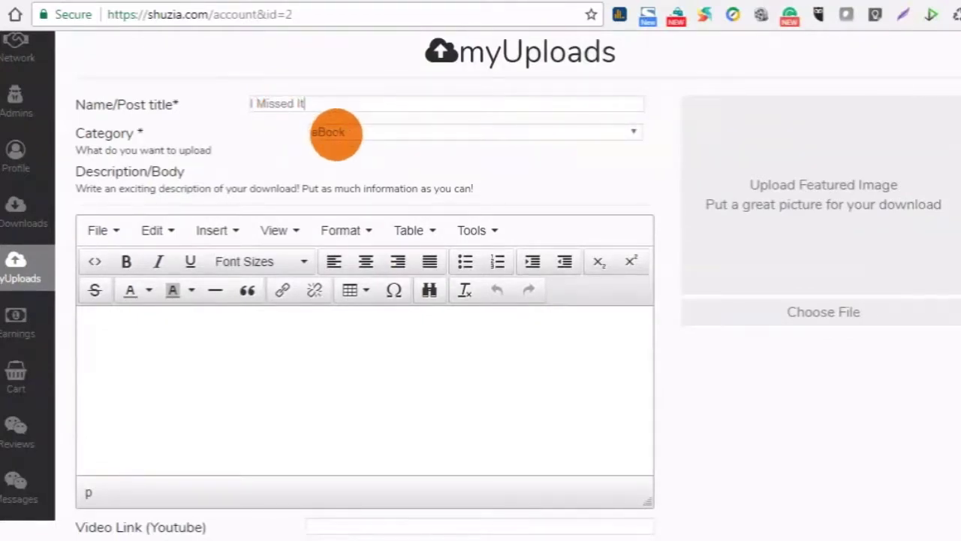
left_click(335, 133)
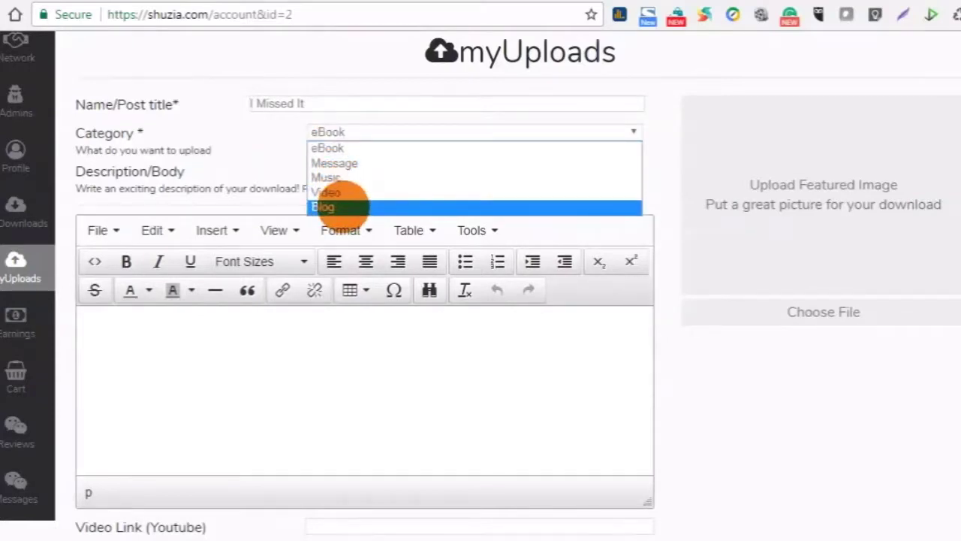
left_click(339, 206)
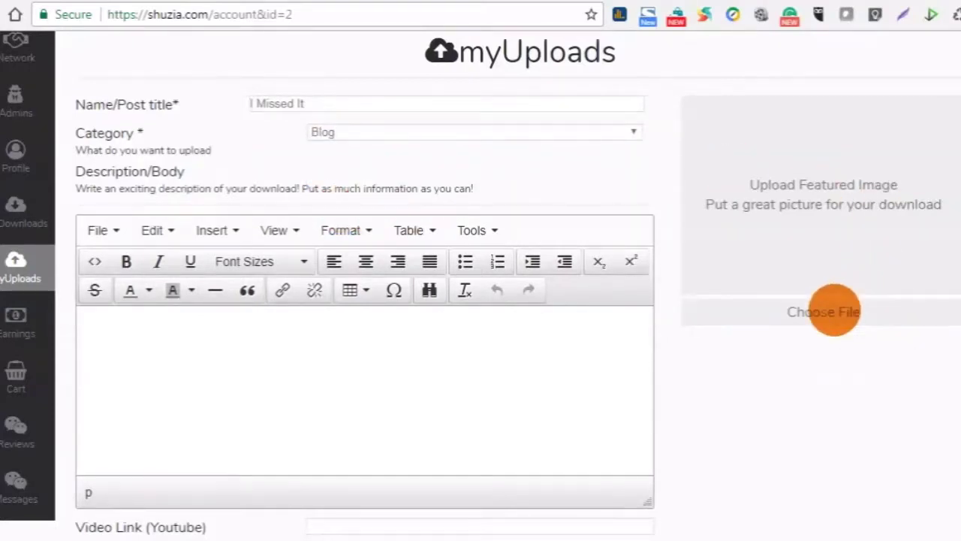
left_click(826, 312)
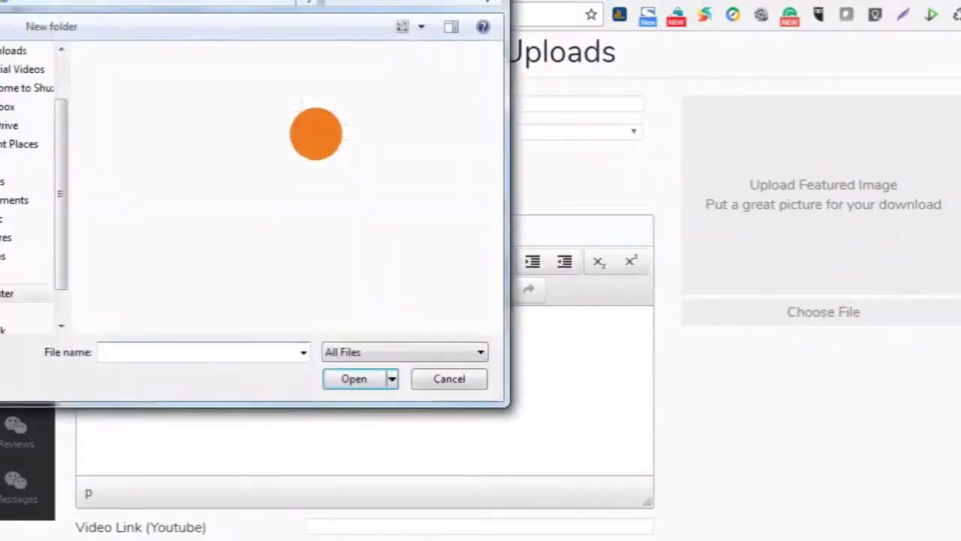
Attach 'I missed it.png' from the Welcome to Shuzia folder as the featured image
scroll(22, 120, "down", 1)
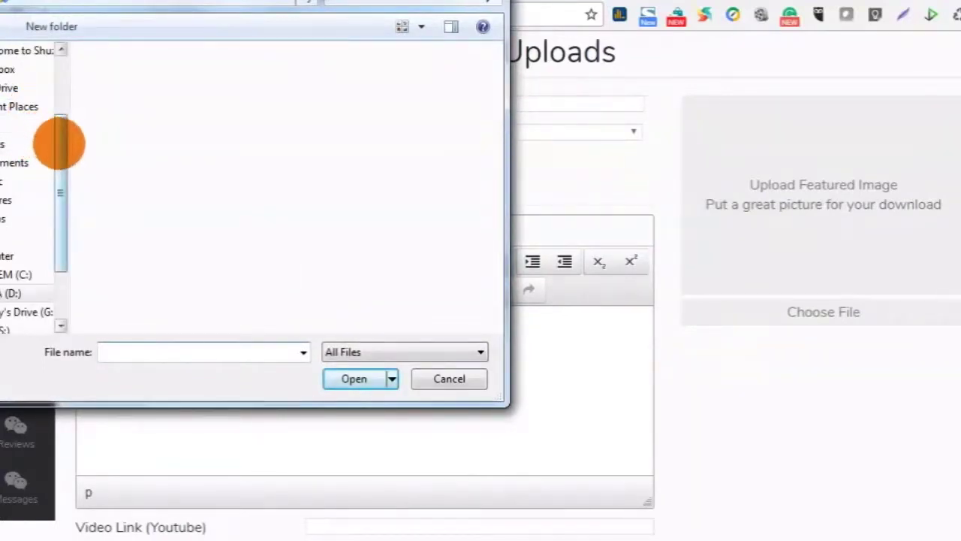
left_click_drag(61, 144, 62, 88)
left_click(23, 151)
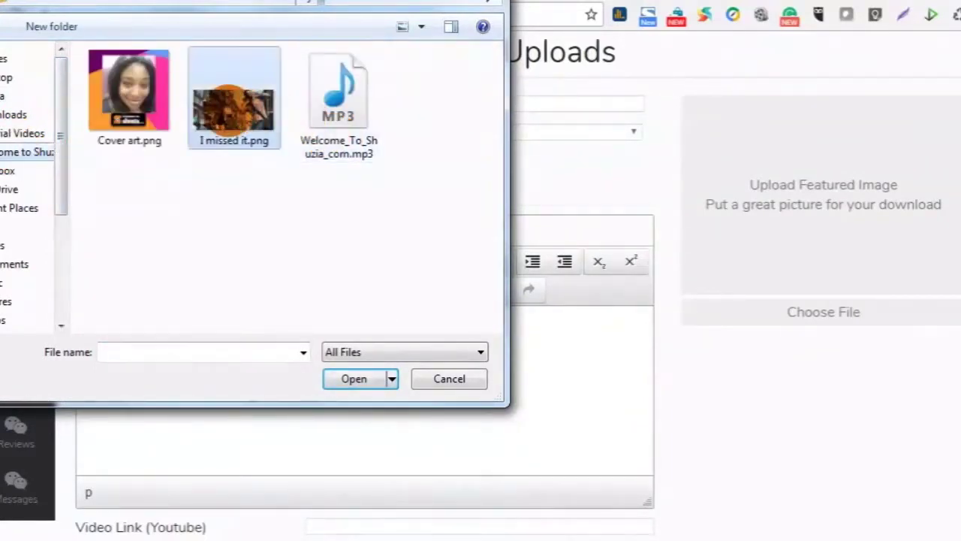
double_click(232, 111)
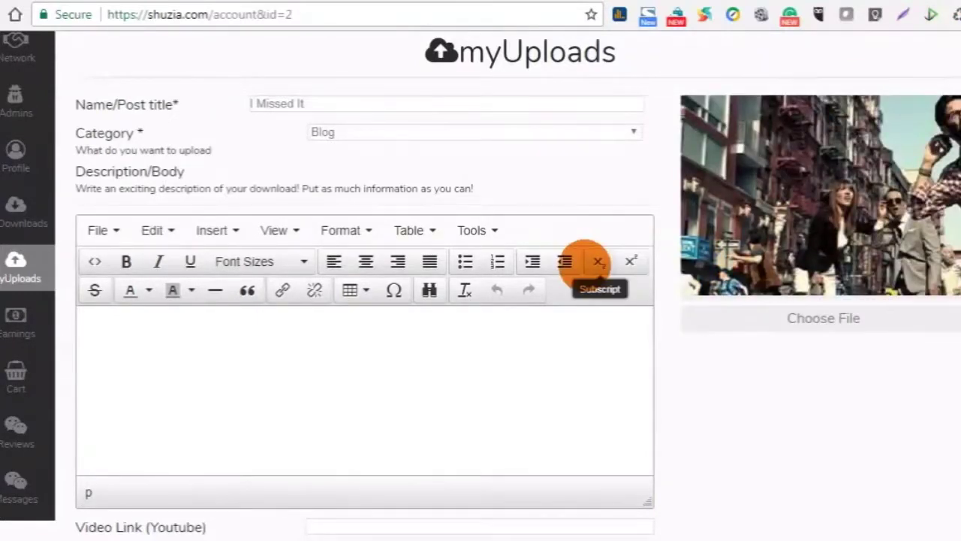
Paste the prepared rapture passage into the post body
right_click(358, 355)
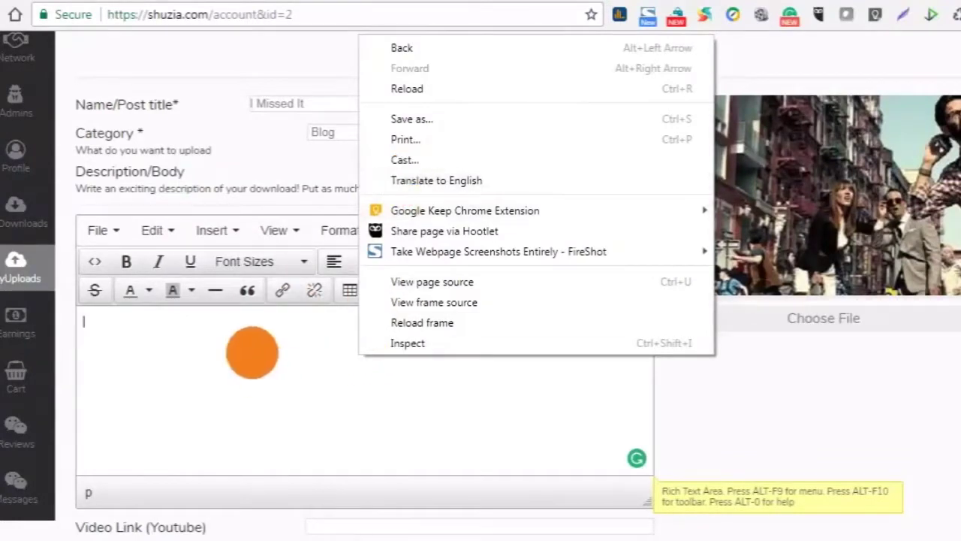
left_click(253, 352)
key("ctrl+v")
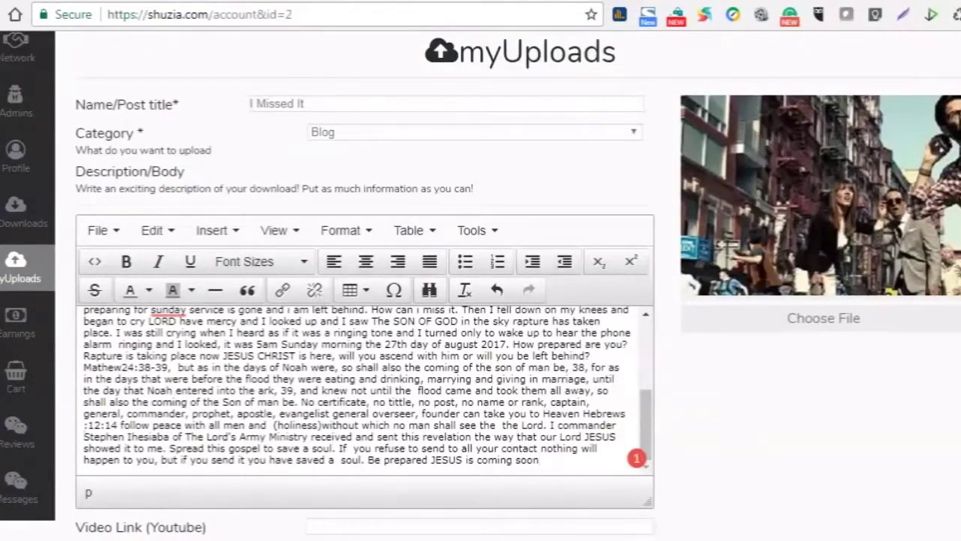
scroll(480, 300, "down", 5)
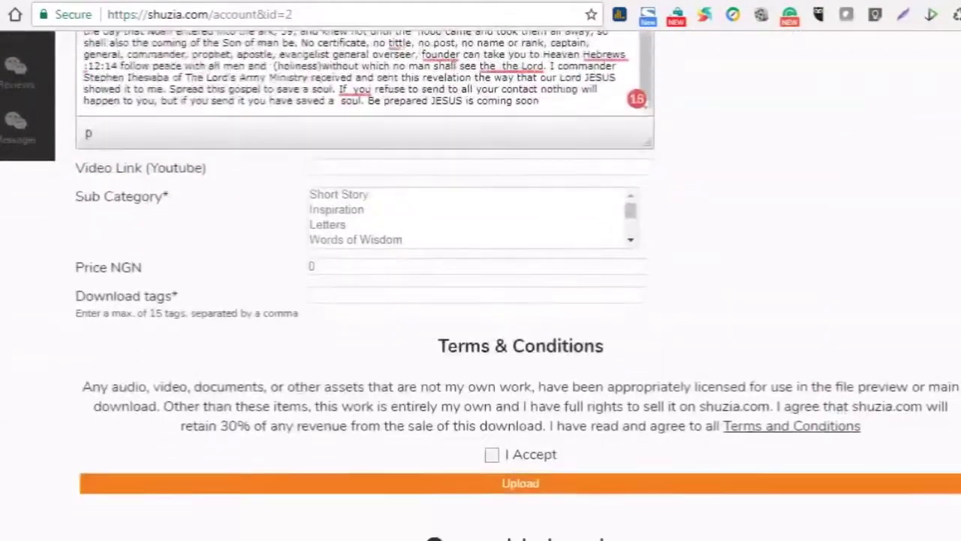
scroll(481, 300, "down", 2)
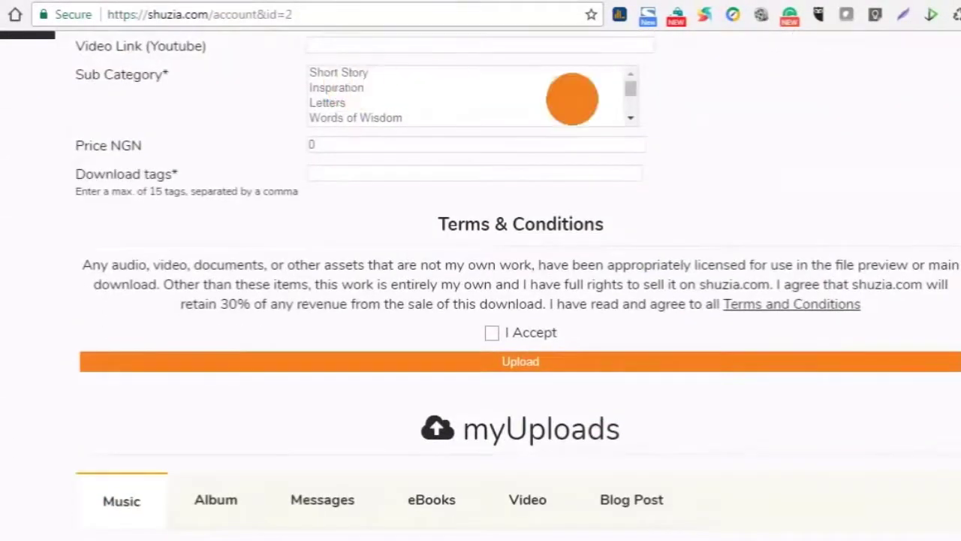
Set the post's sub category to Spiritual
left_click(630, 120)
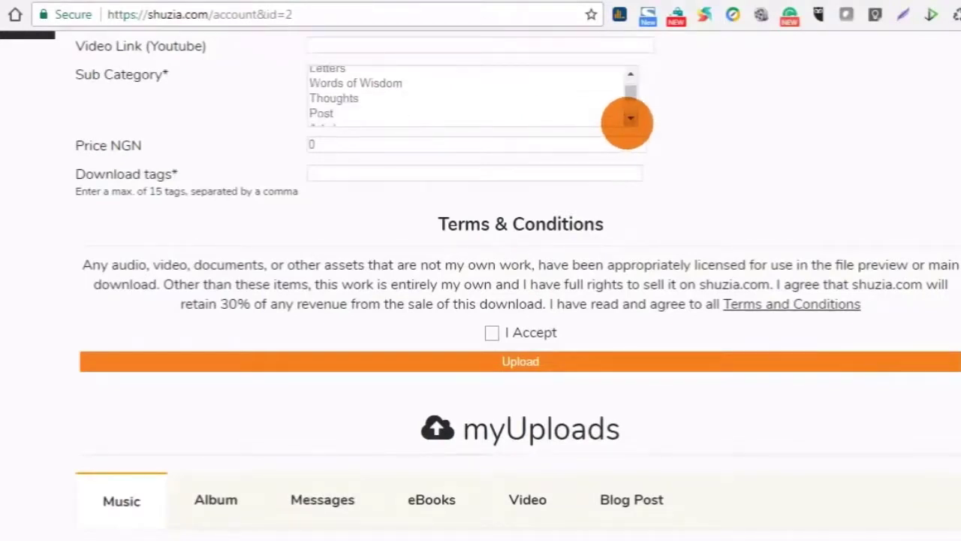
left_click(630, 119)
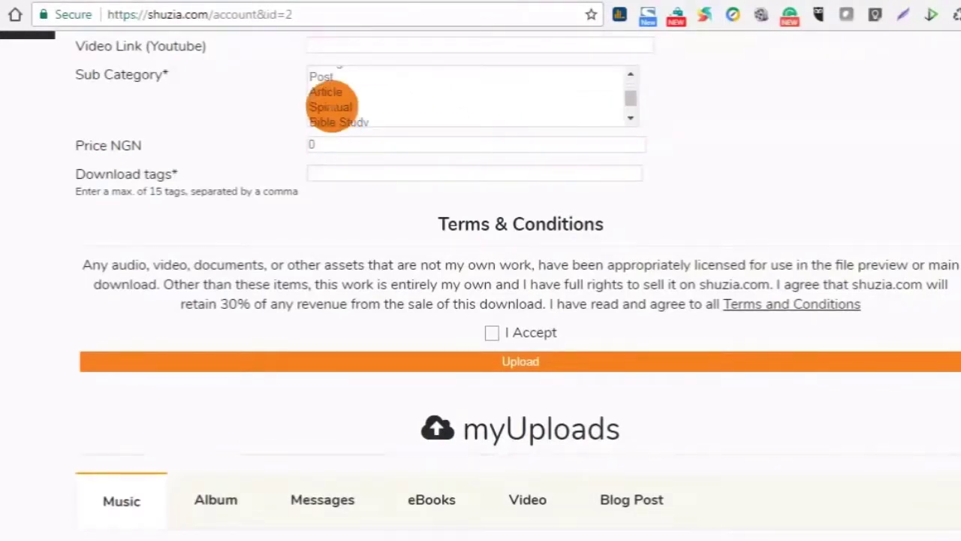
left_click(332, 107)
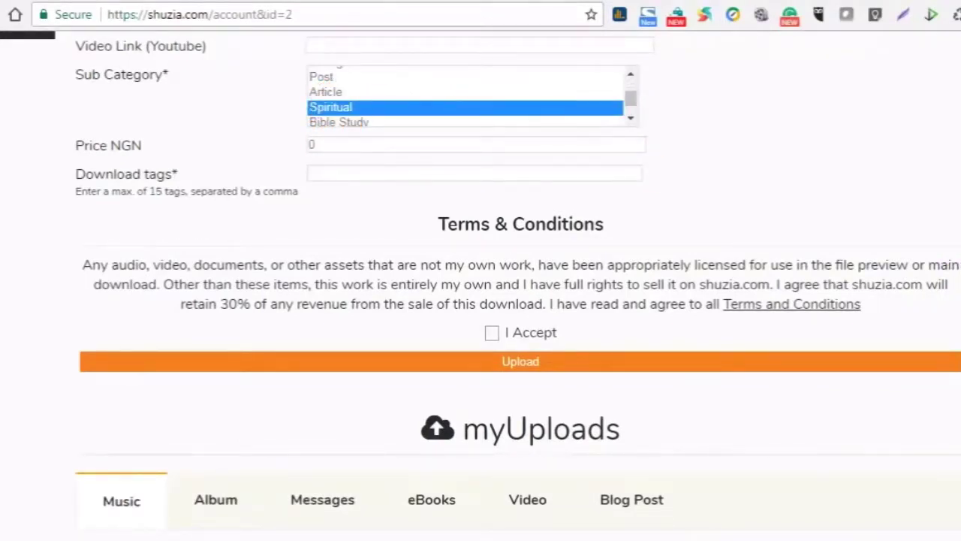
scroll(480, 285, "up", 1)
scroll(481, 286, "down", 1)
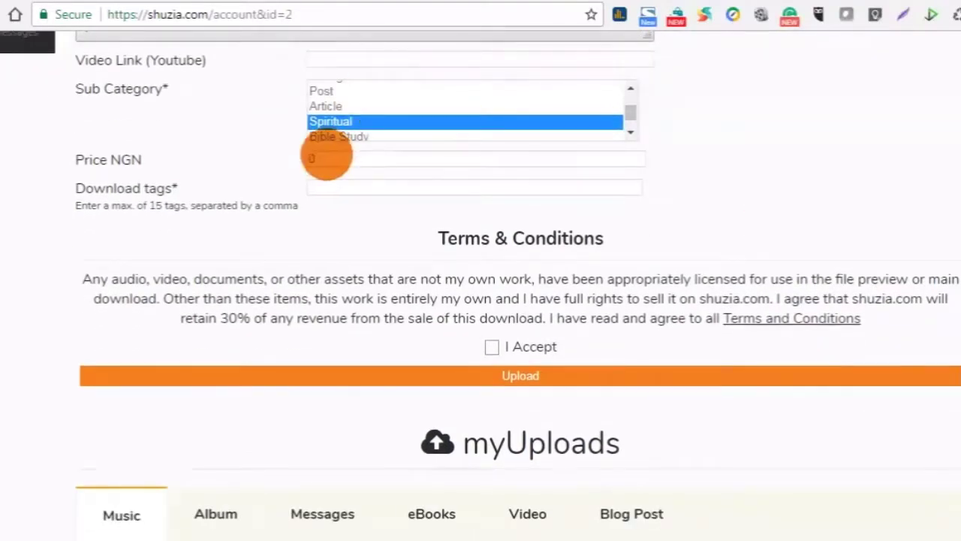
Add the download tags Rapture and Spiritual
left_click(331, 181)
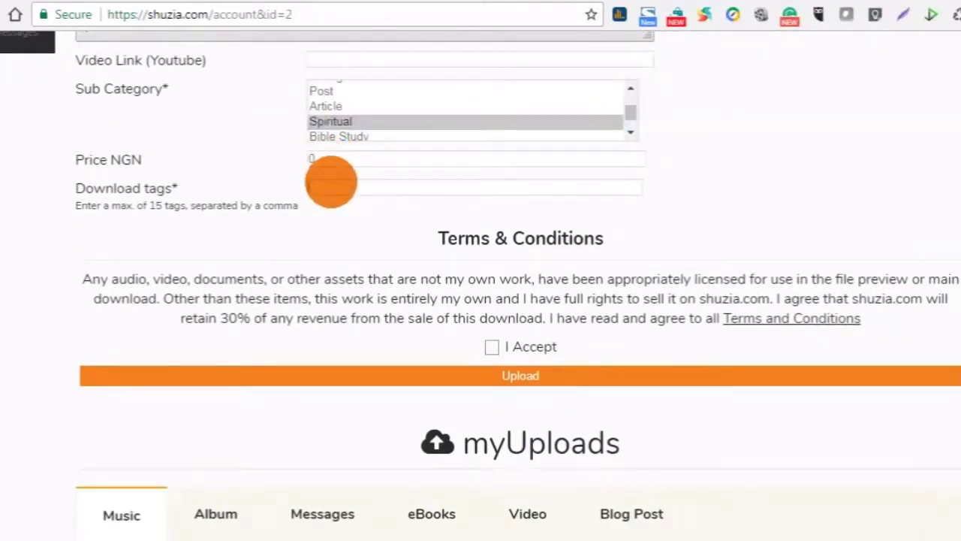
type("Ra")
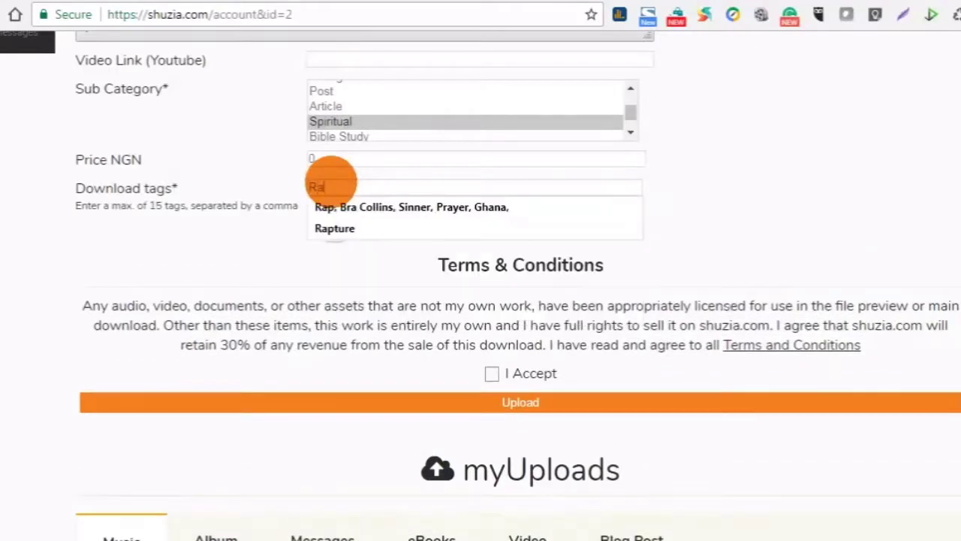
type("pture")
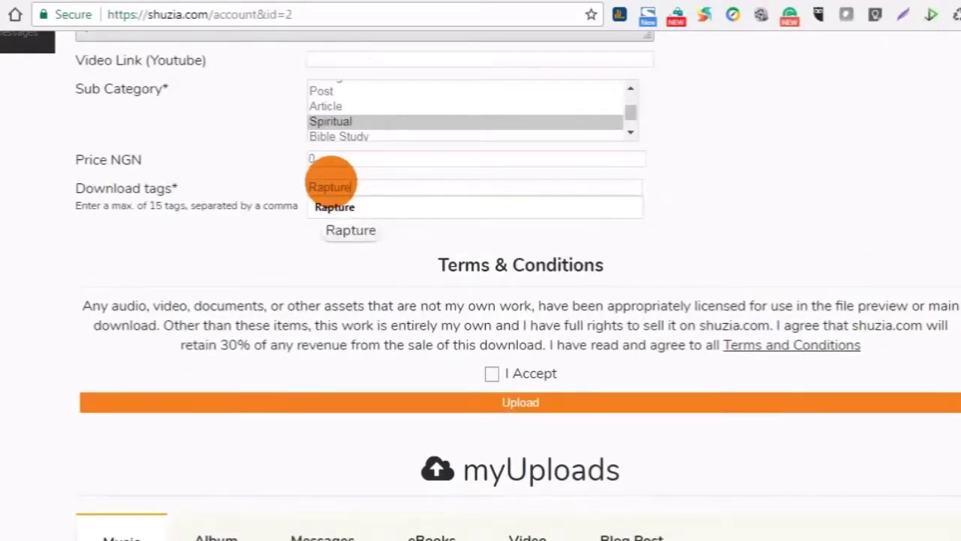
key("Return")
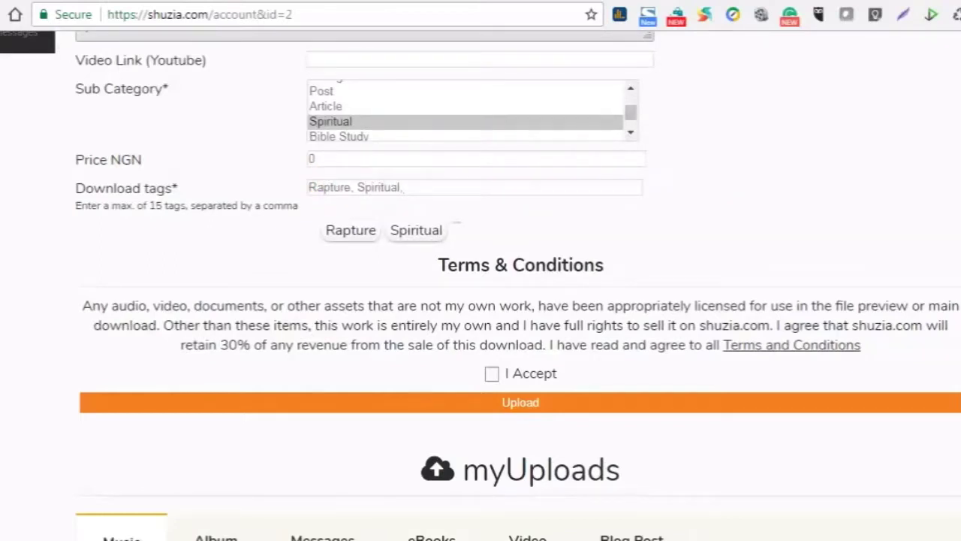
Accept the terms and conditions and submit the blog post for upload
scroll(572, 320, "up", 1)
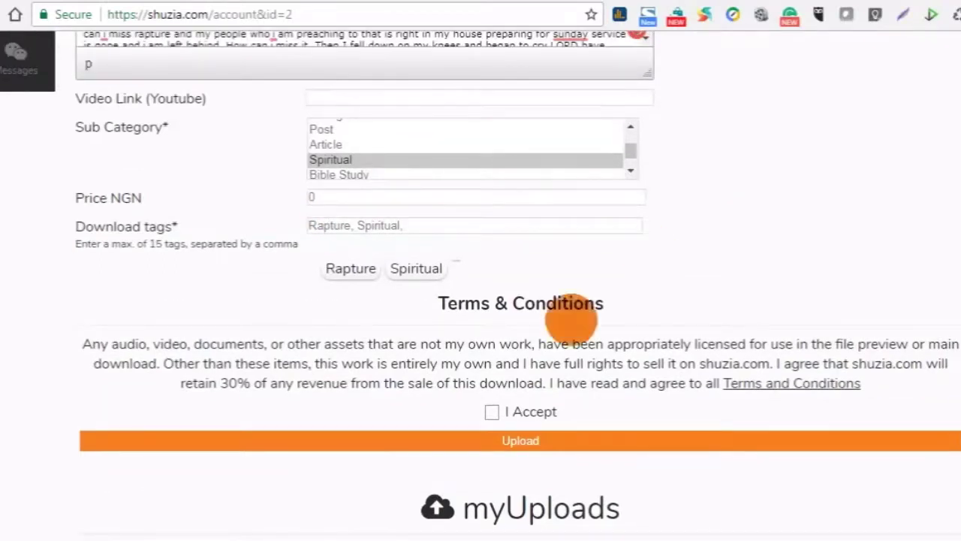
left_click(492, 411)
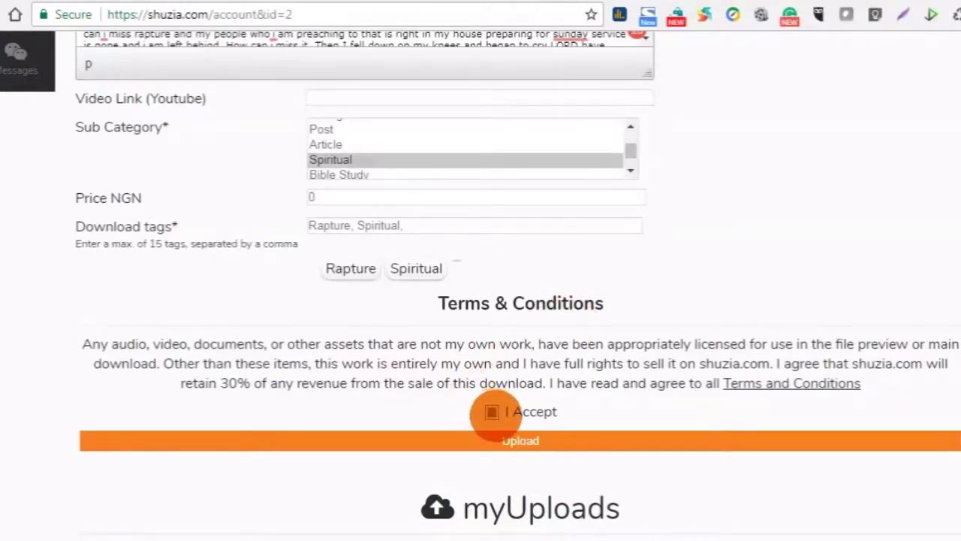
left_click(520, 441)
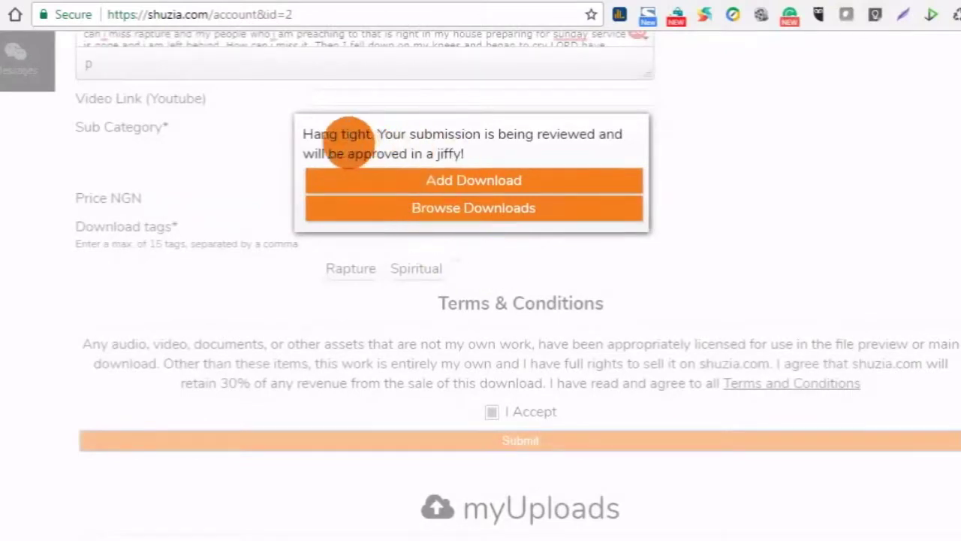
Dismiss the review notice and show the Blog Post tab in myUploads
left_click(719, 194)
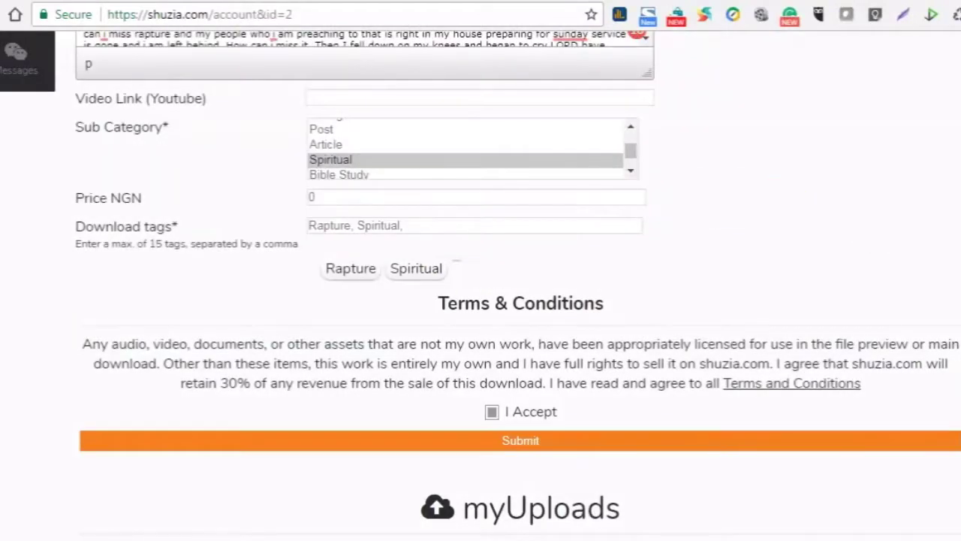
scroll(480, 300, "down", 5)
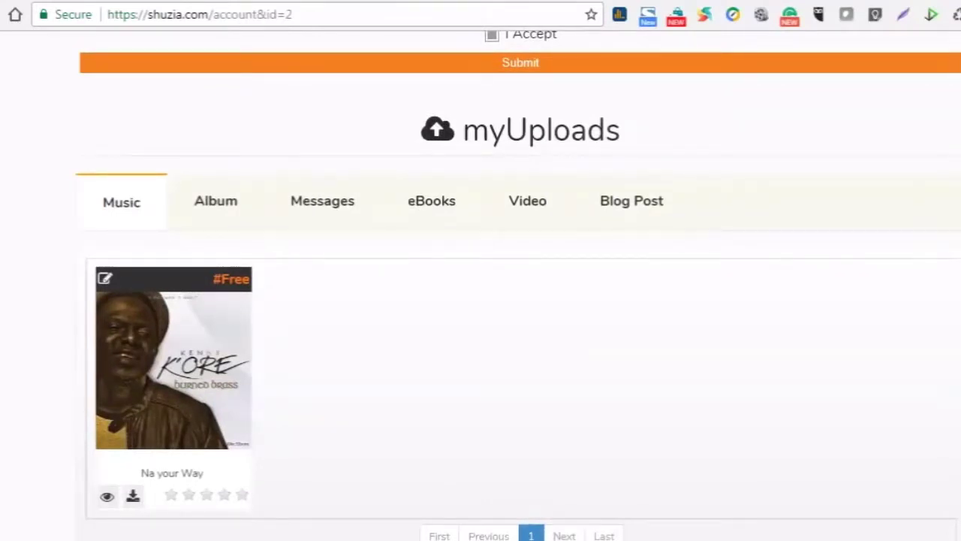
scroll(939, 375, "down", 2)
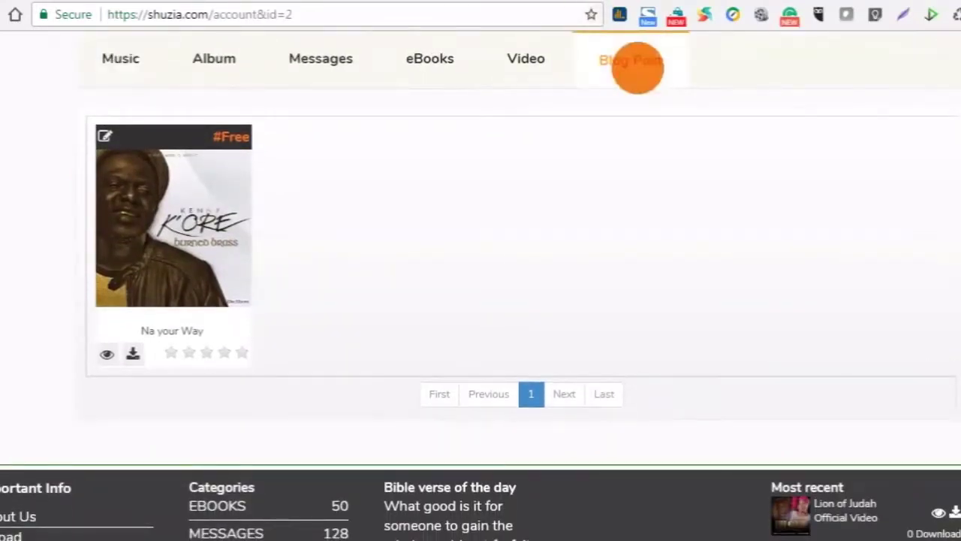
left_click(637, 63)
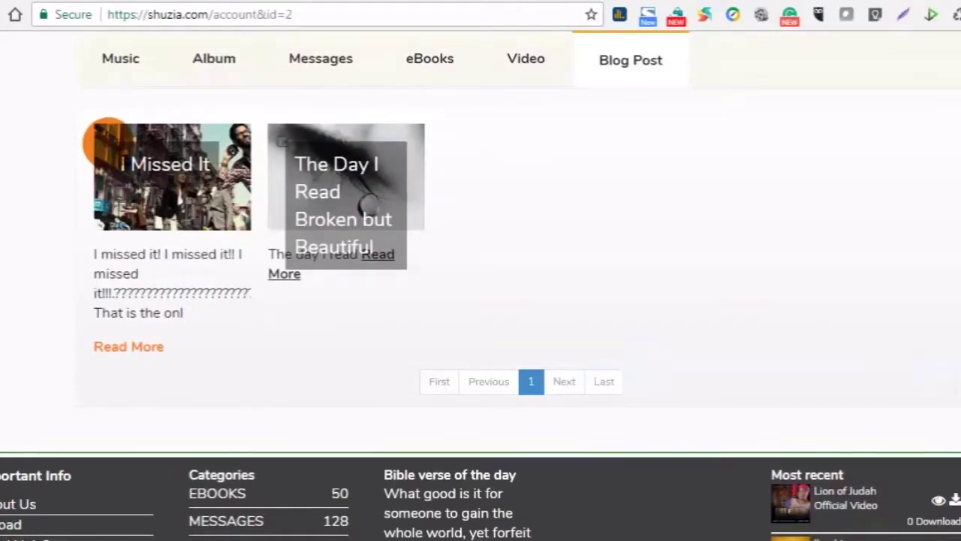
Reopen the I Missed It post for editing, resubmit it, and dismiss the review notice
left_click(401, 228)
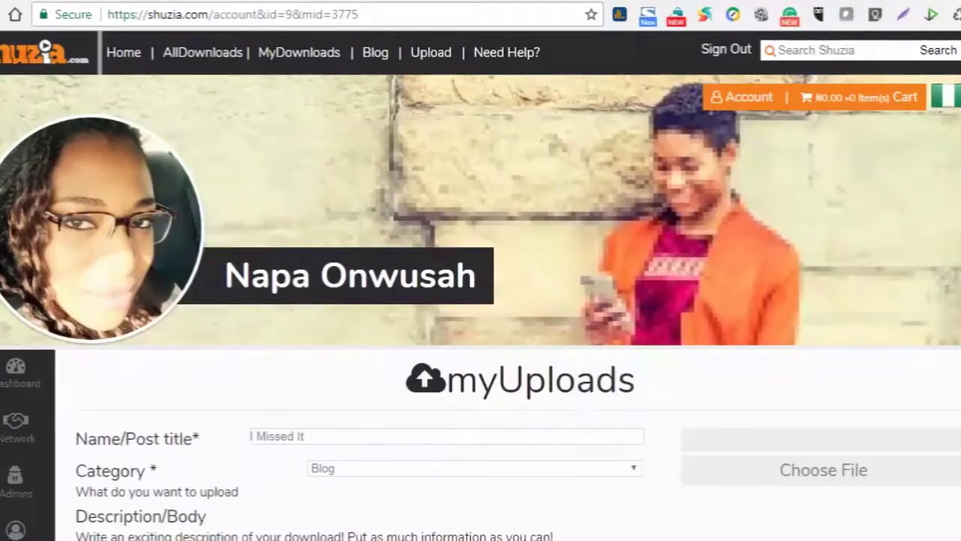
scroll(933, 228, "down", 5)
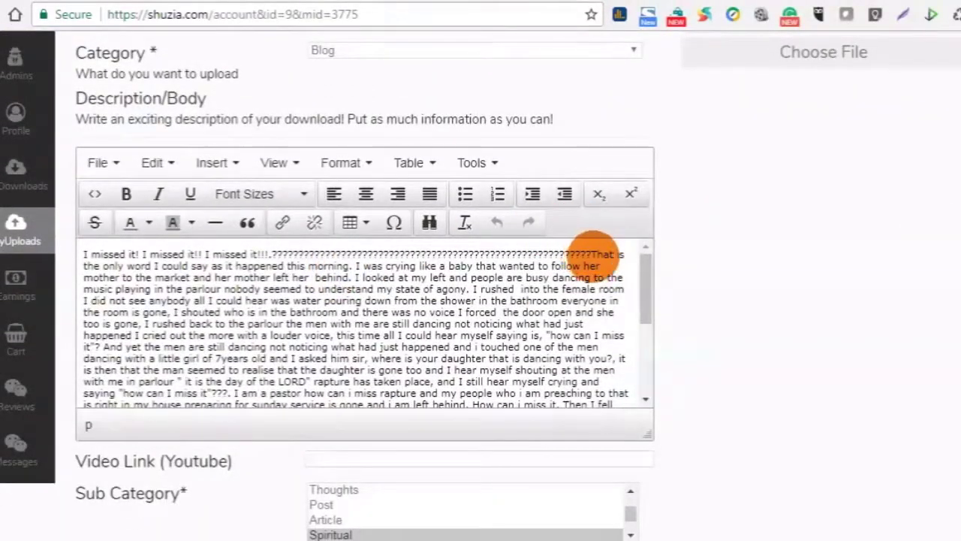
scroll(480, 300, "down", 2)
scroll(480, 301, "up", 7)
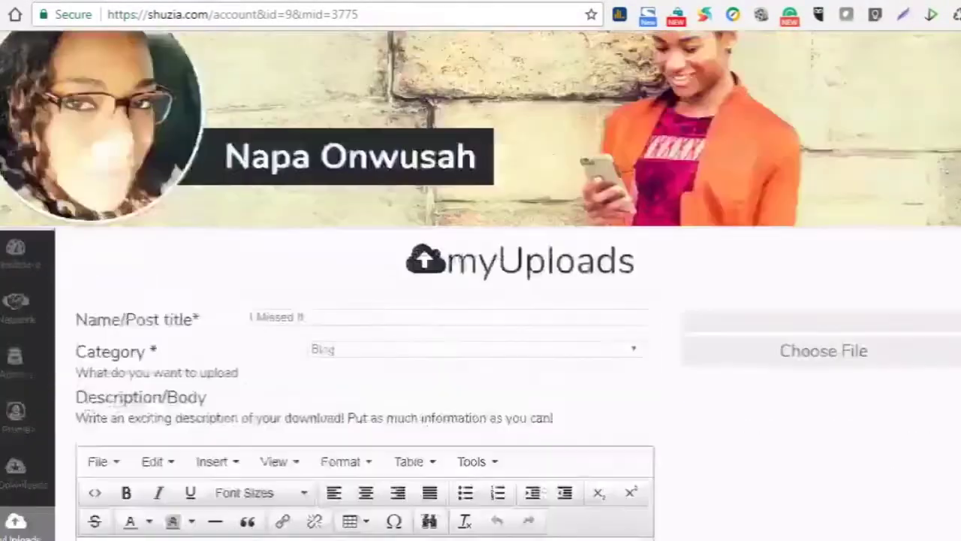
scroll(480, 300, "down", 8)
scroll(717, 94, "down", 6)
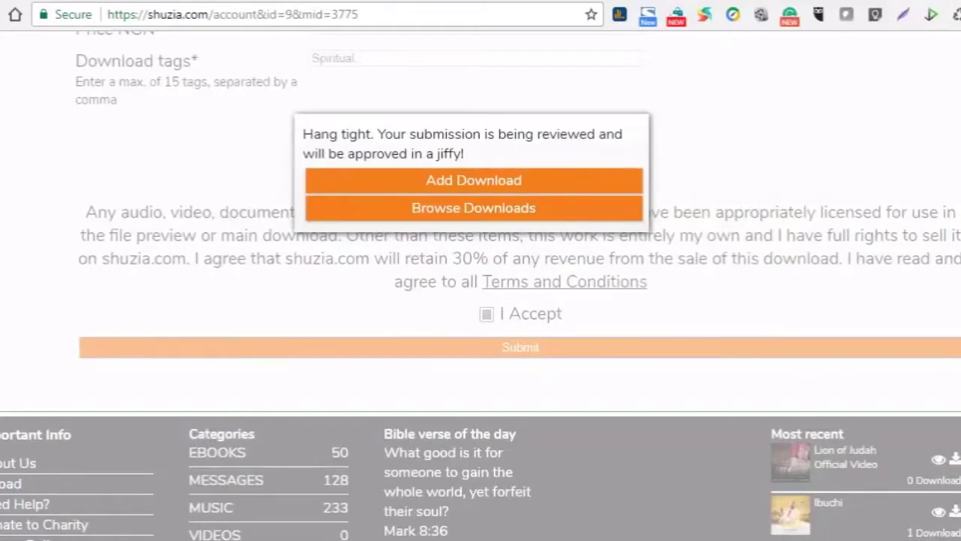
scroll(480, 285, "up", 15)
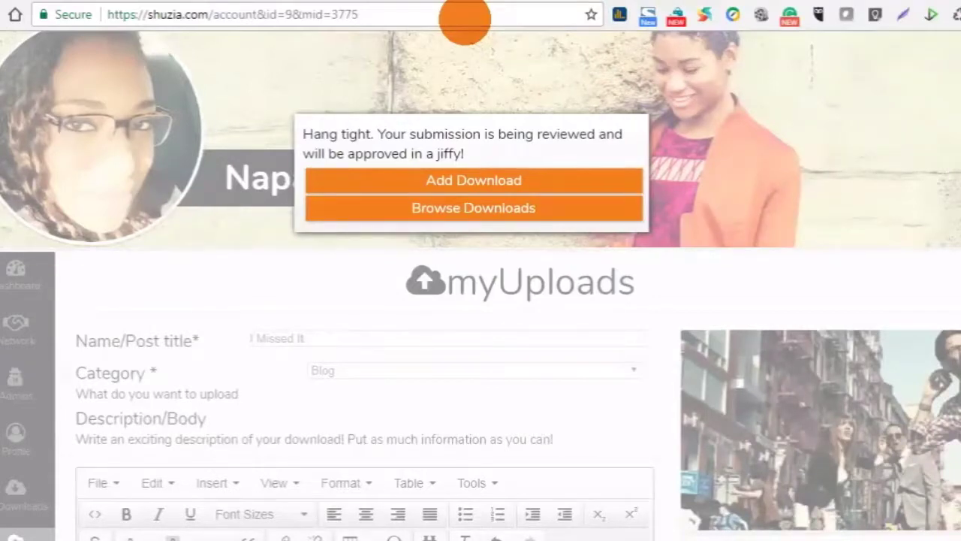
scroll(480, 300, "up", 2)
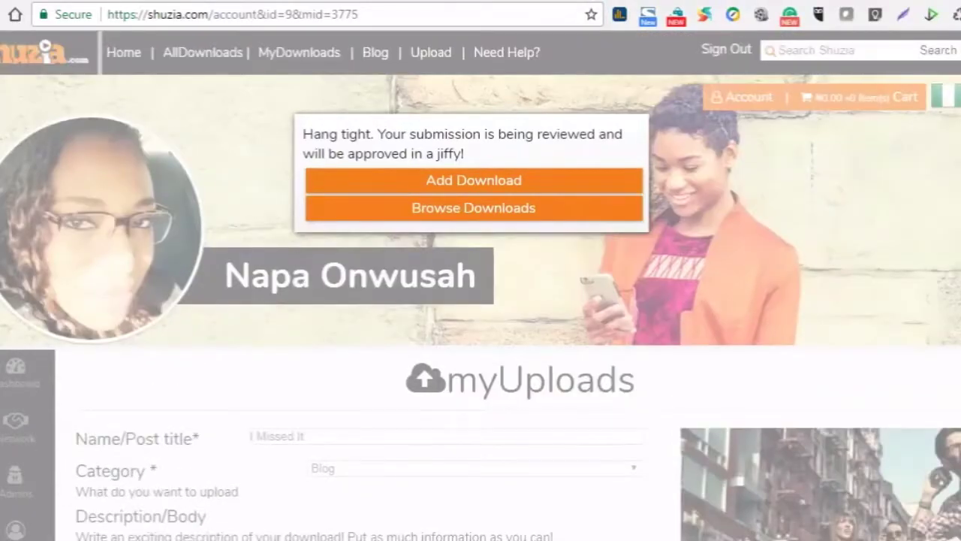
left_click(755, 221)
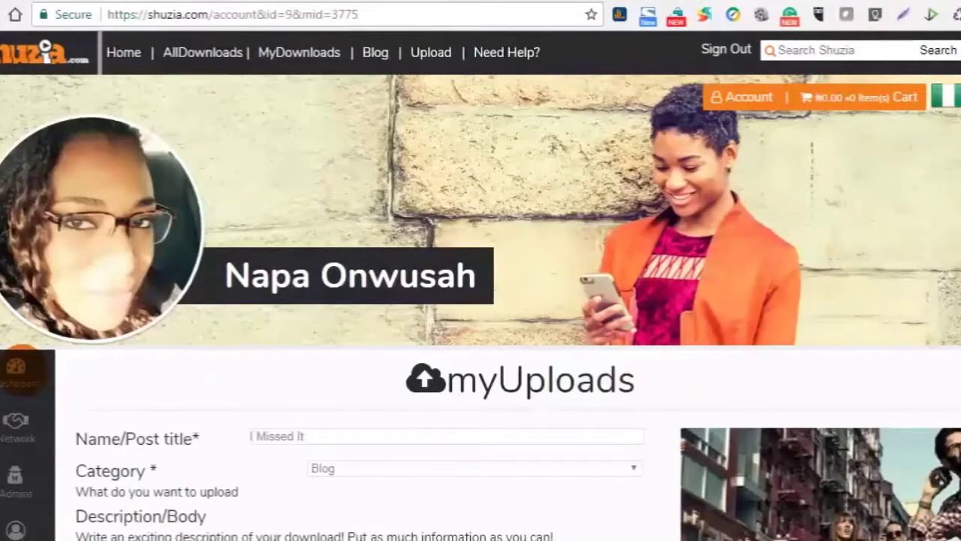
Copy the personal profile link (myURL) from the account dashboard
left_click(27, 368)
scroll(638, 323, "down", 2)
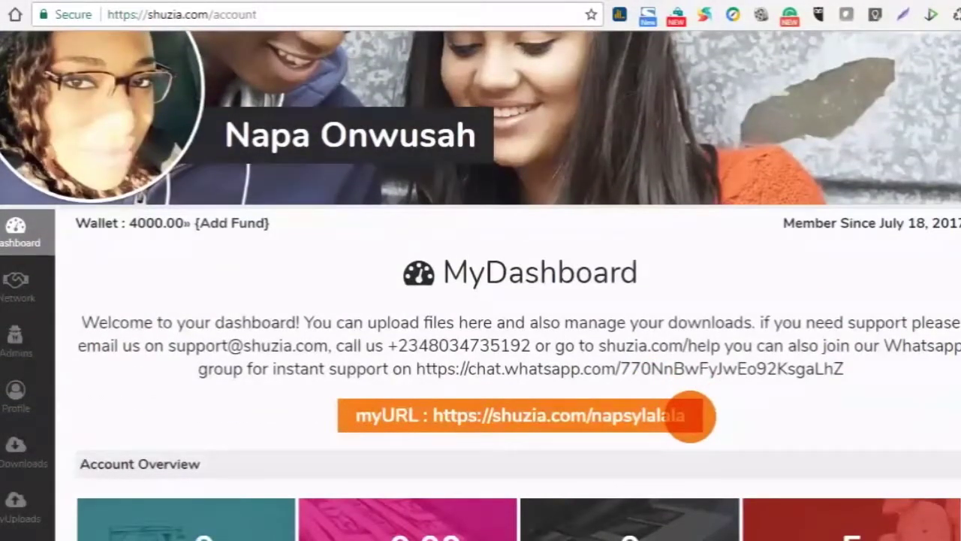
left_click_drag(690, 415, 438, 422)
right_click(484, 418)
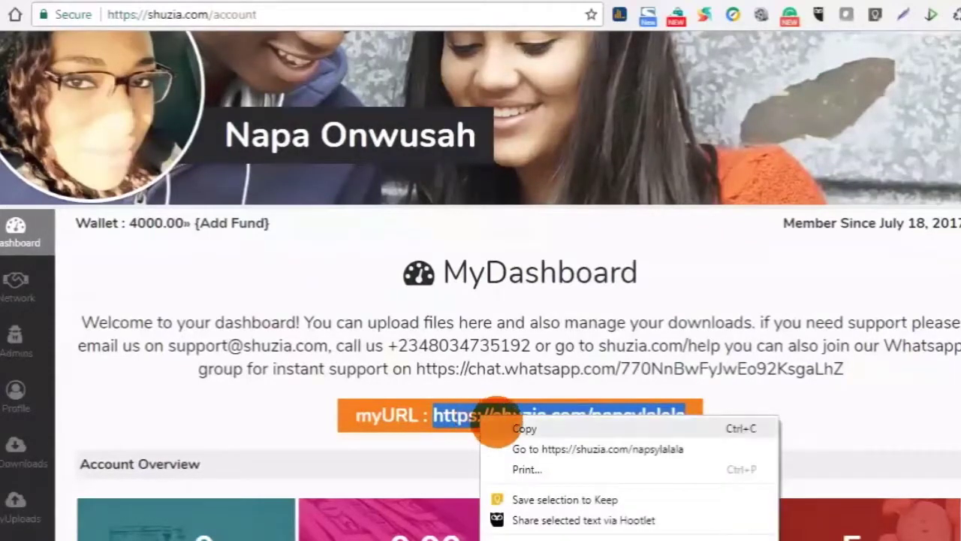
left_click(516, 429)
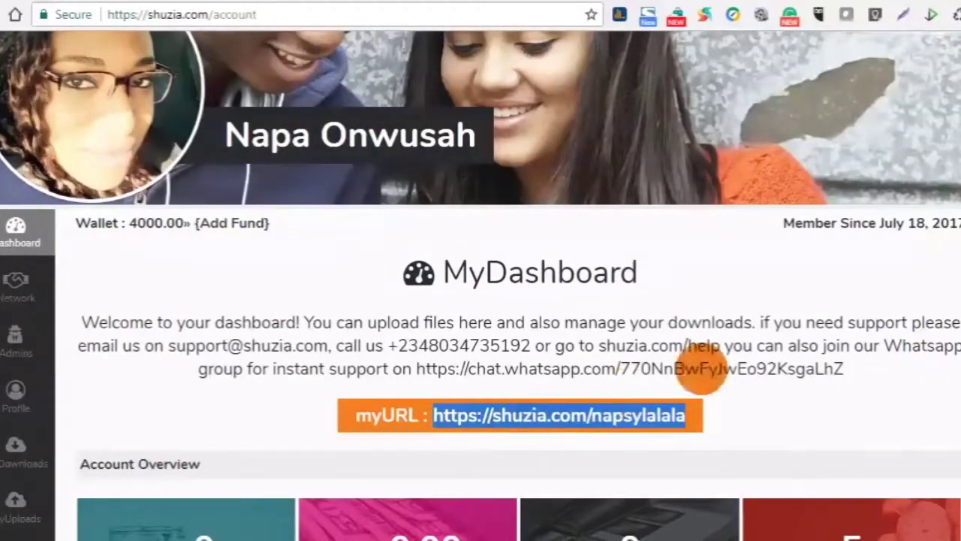
Load the copied profile link in the browser's address bar
scroll(481, 270, "up", 2)
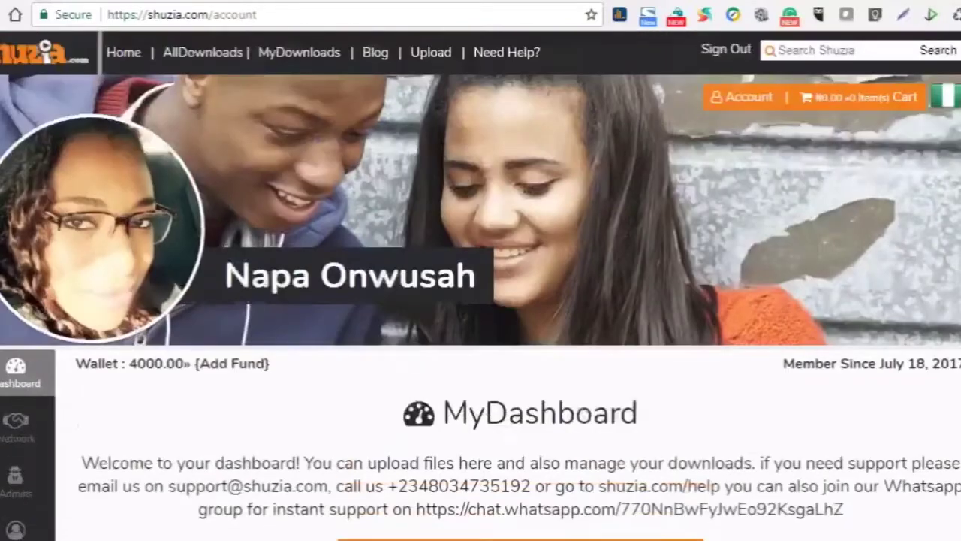
left_click(358, 15)
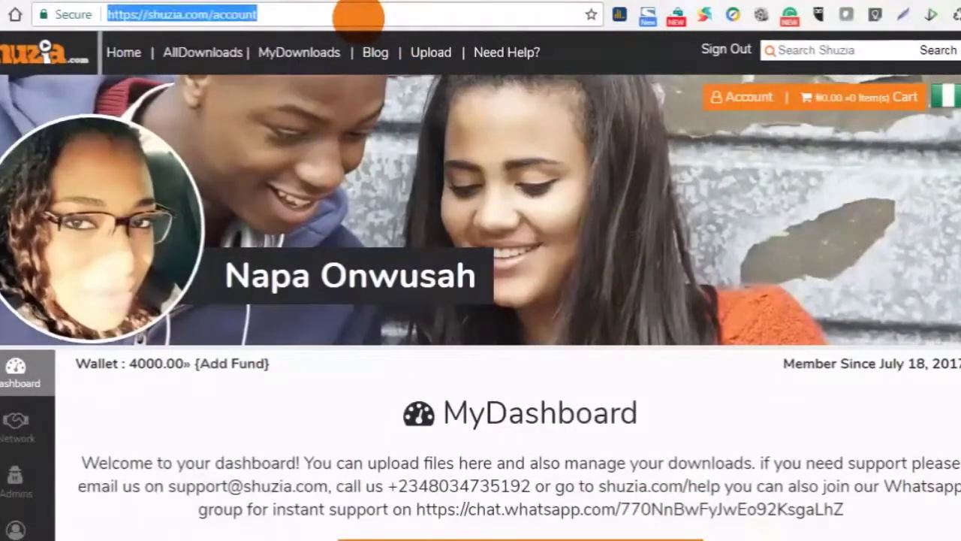
key("ctrl+v")
key("Return")
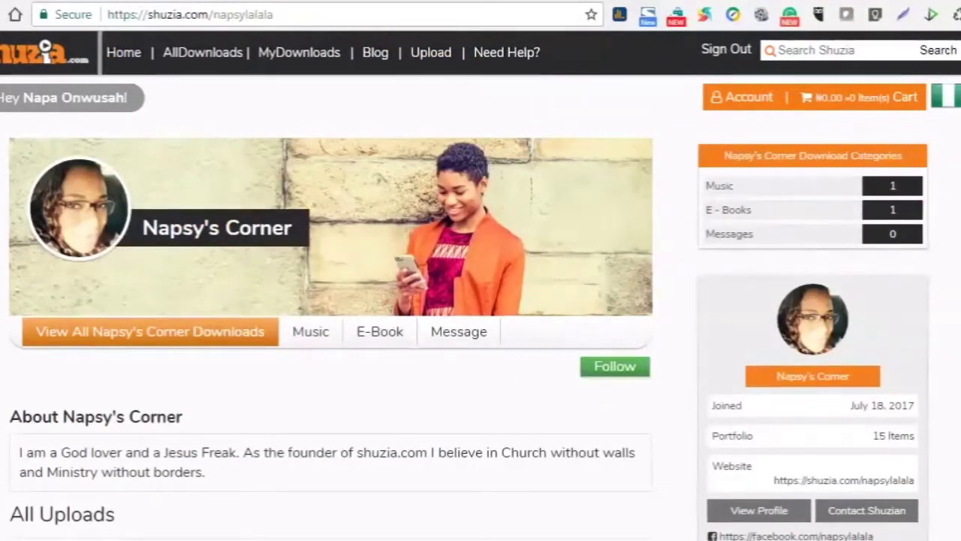
Check that I Missed It appears in the profile uploads, the AllDownloads store and the Blog page
scroll(108, 186, "down", 3)
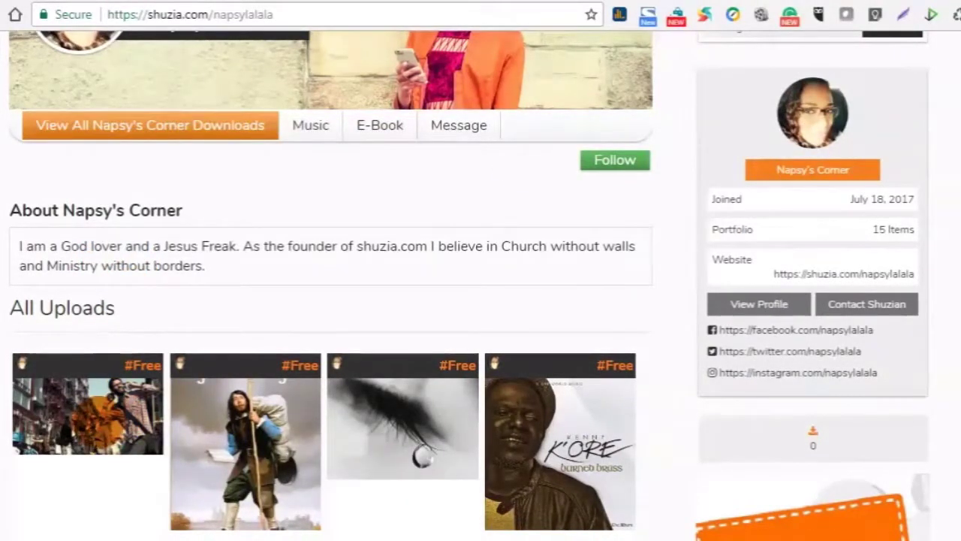
scroll(480, 270, "up", 3)
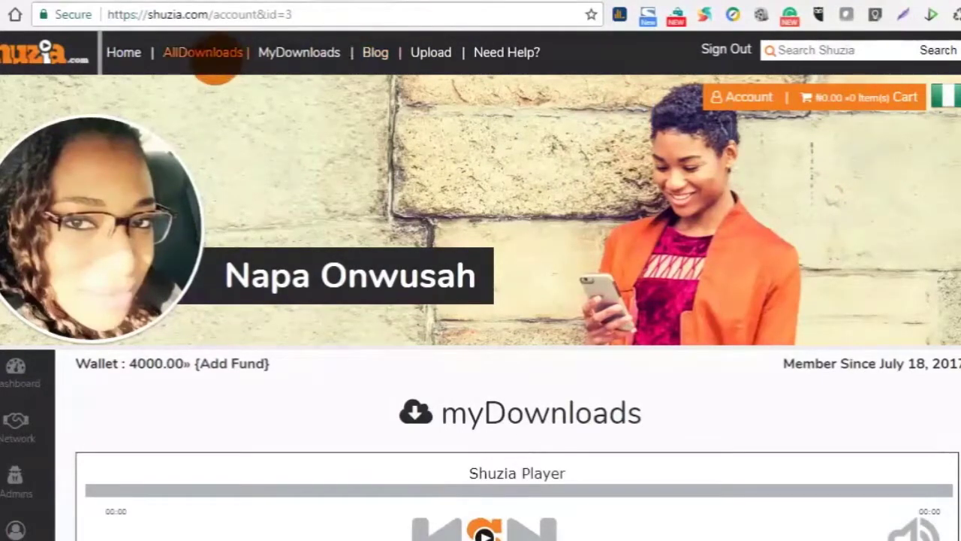
left_click(214, 58)
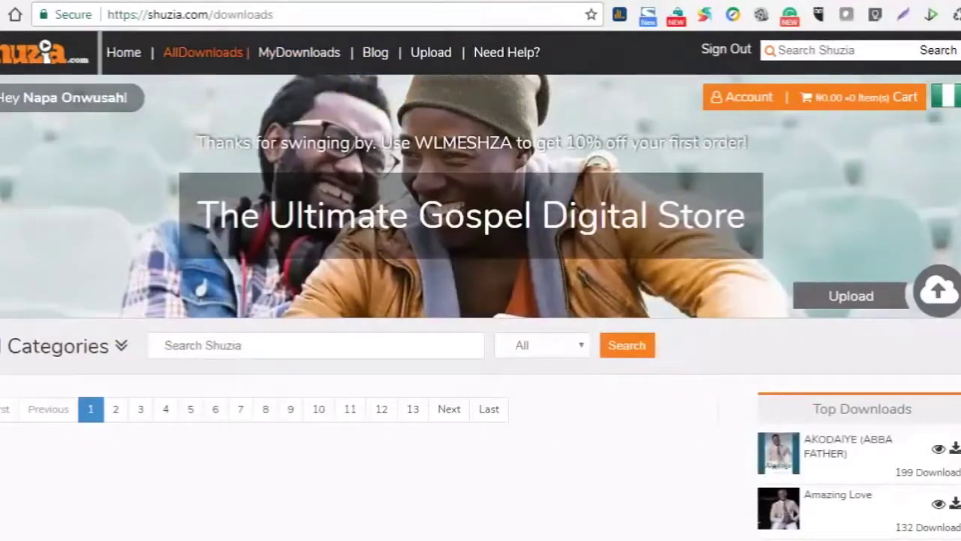
scroll(399, 161, "down", 3)
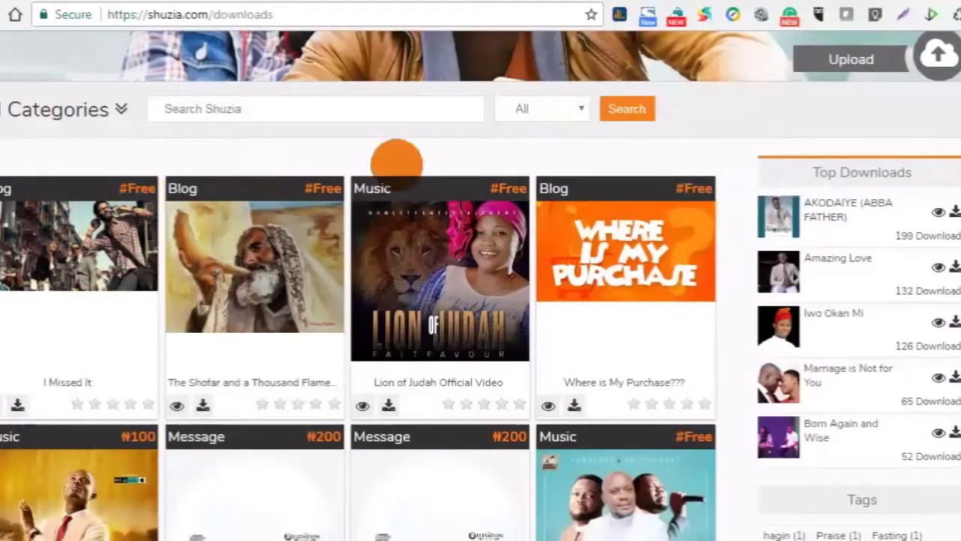
scroll(481, 301, "up", 3)
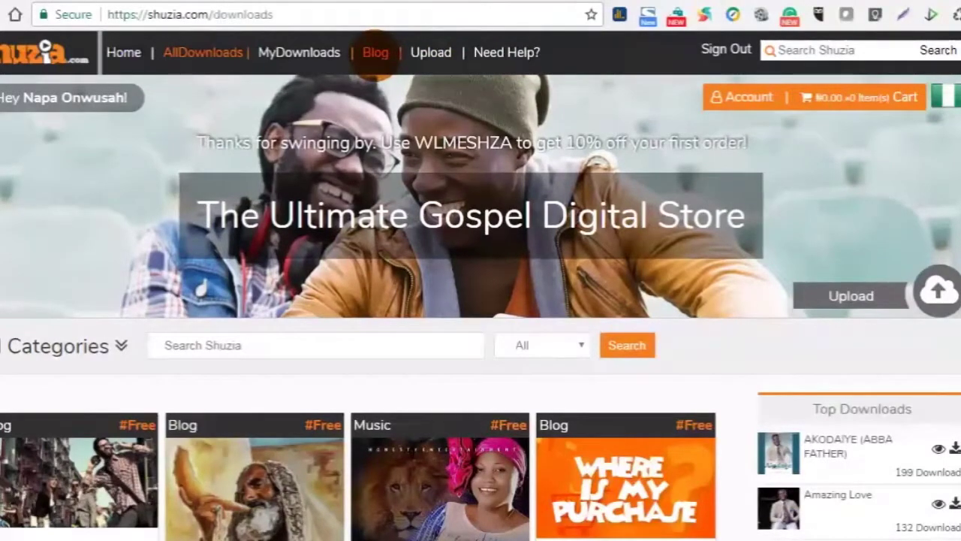
left_click(375, 51)
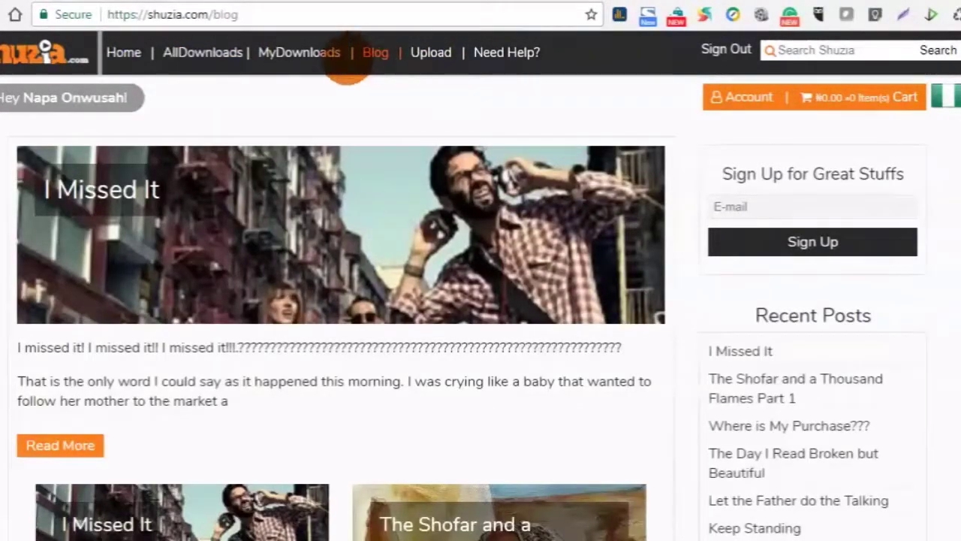